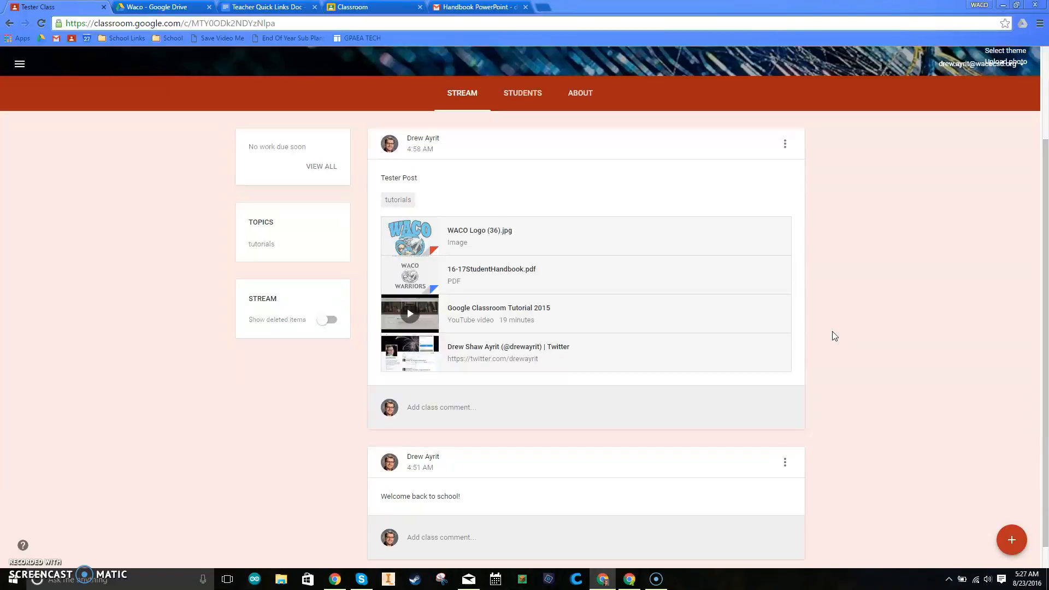
# Start creating a new assignment in the Tester Class stream.
pyautogui.moveTo(1010, 543)
pyautogui.click(1012, 541)
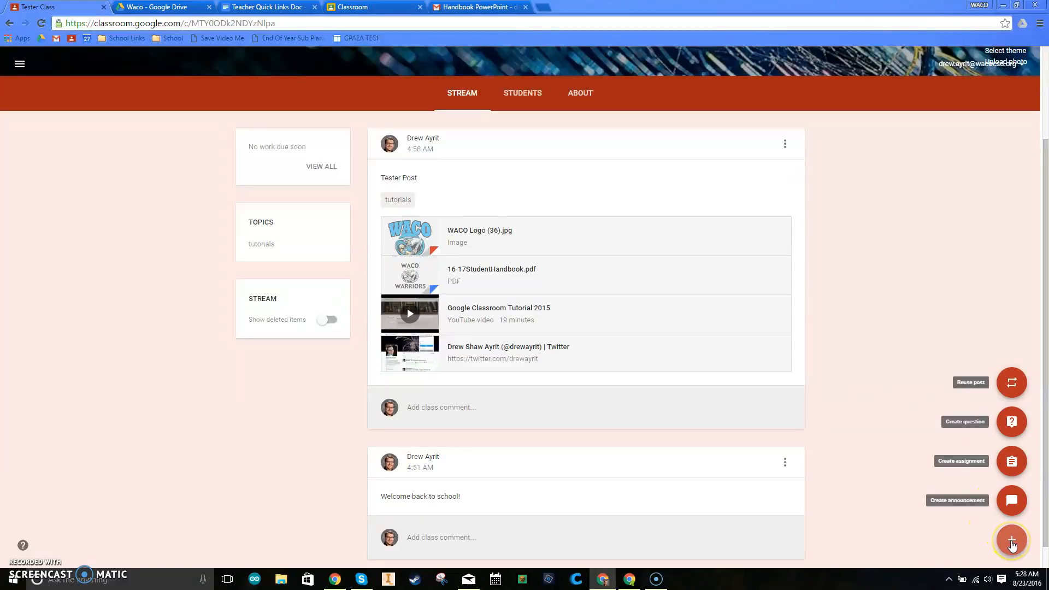
pyautogui.click(1011, 462)
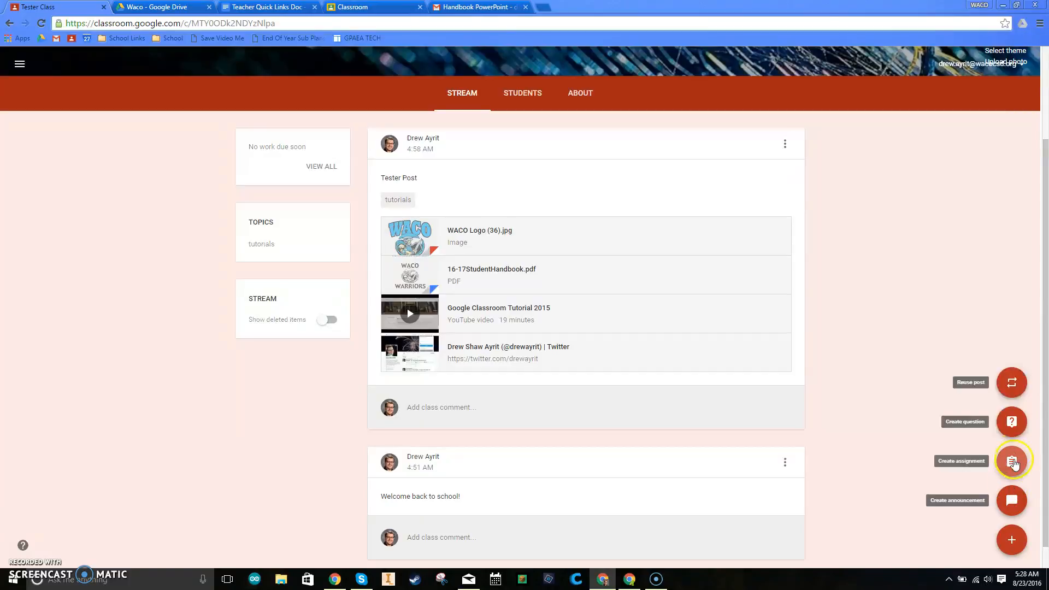
pyautogui.click(1012, 464)
pyautogui.click(1011, 462)
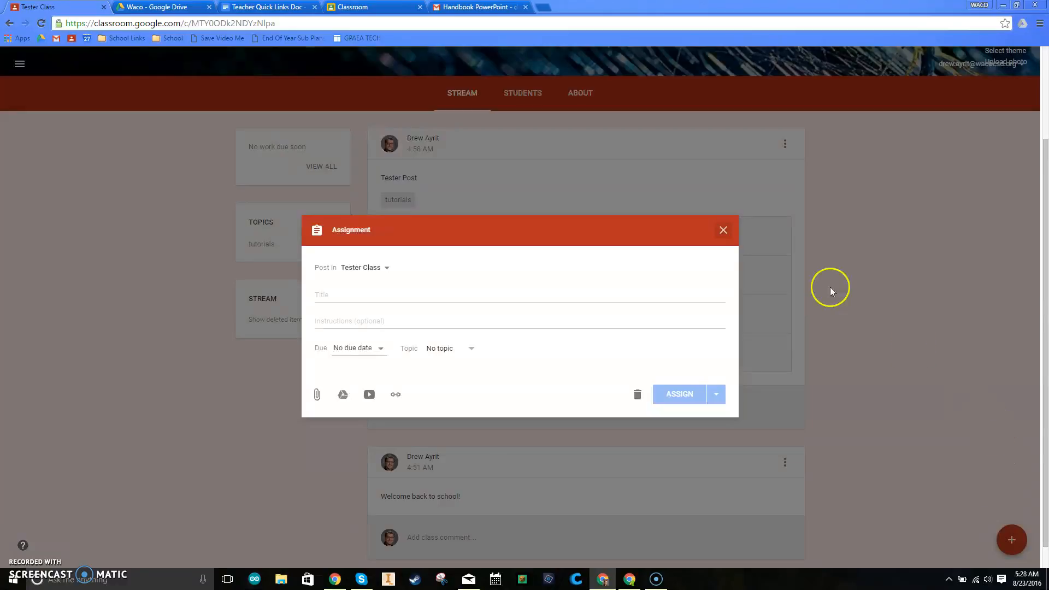
# Examine which other classes the assignment can be posted in, leaving the selection as it is.
pyautogui.click(363, 270)
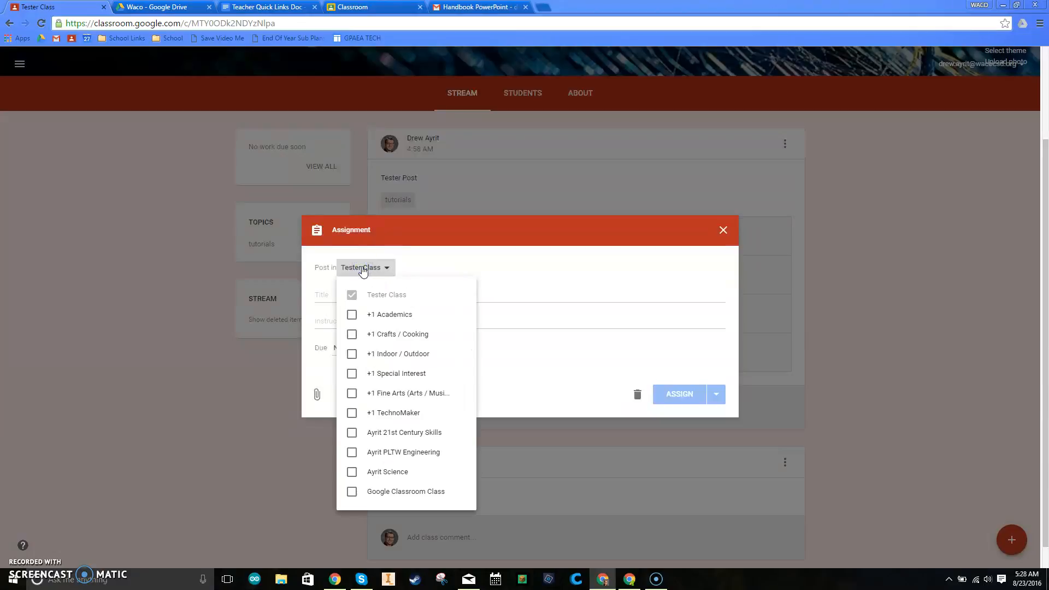
pyautogui.click(363, 270)
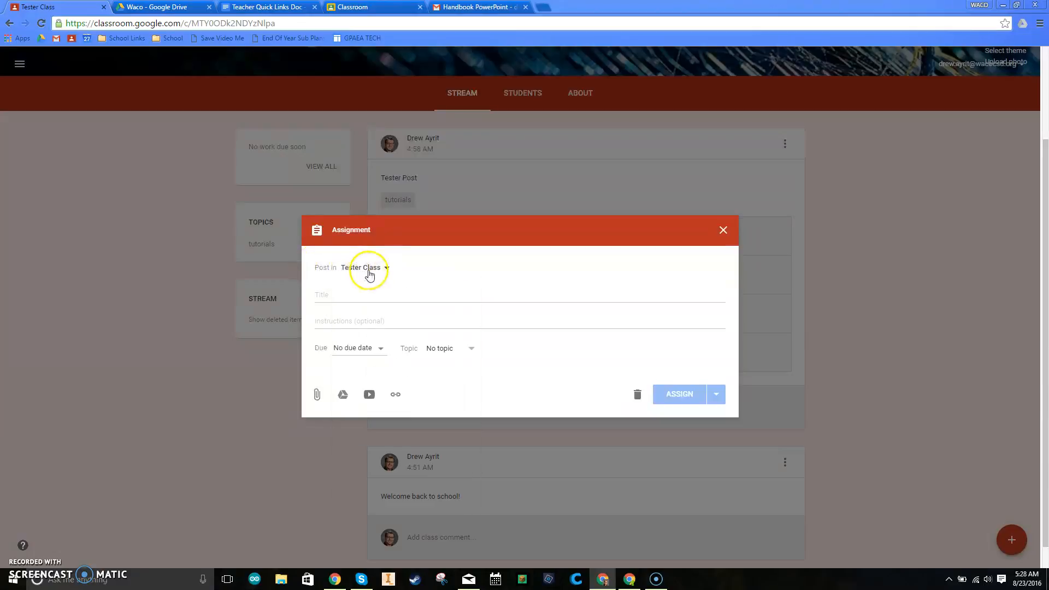
pyautogui.click(370, 270)
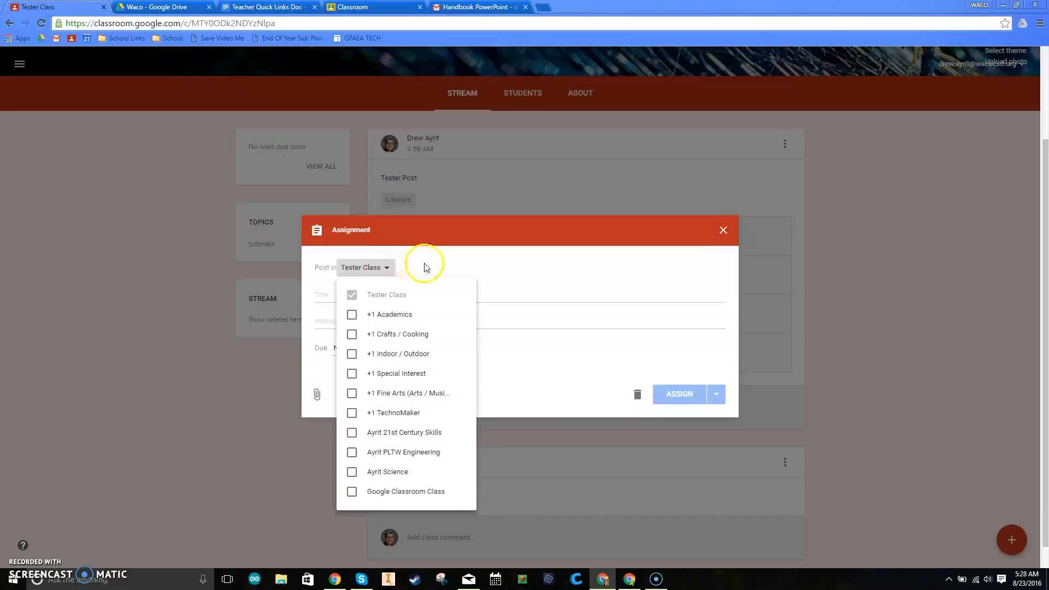
pyautogui.click(443, 263)
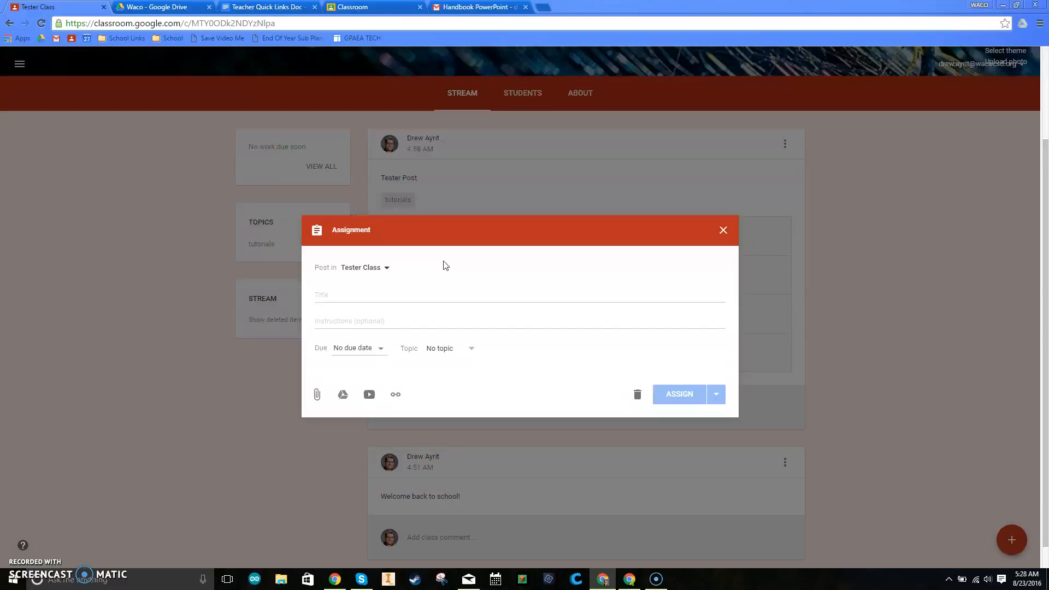
# Title the assignment "Tester Assignment" and enter the instructions "I put instructions in here".
pyautogui.click(333, 297)
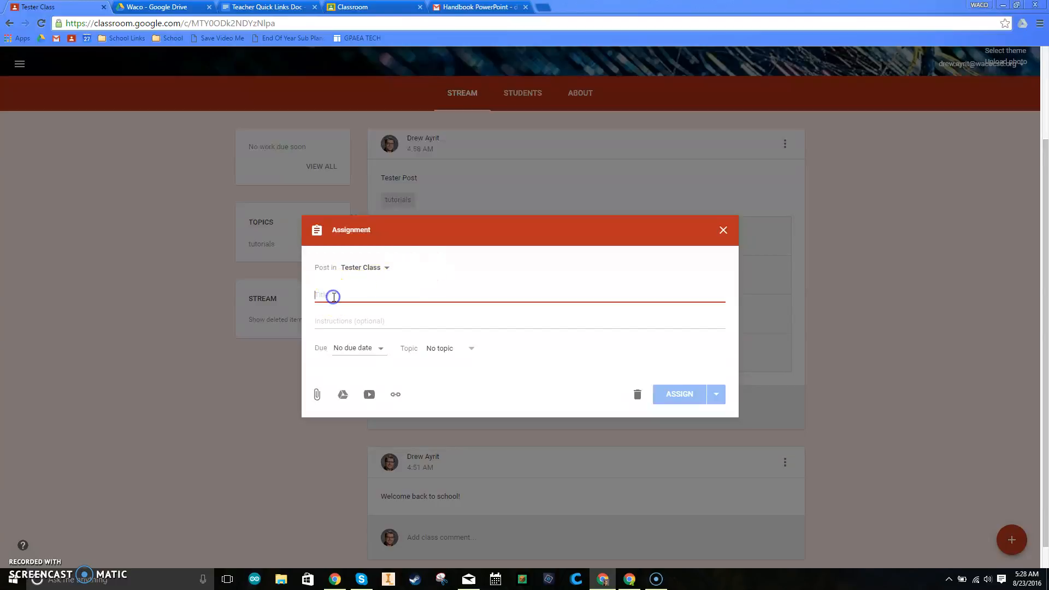
pyautogui.write('Tester')
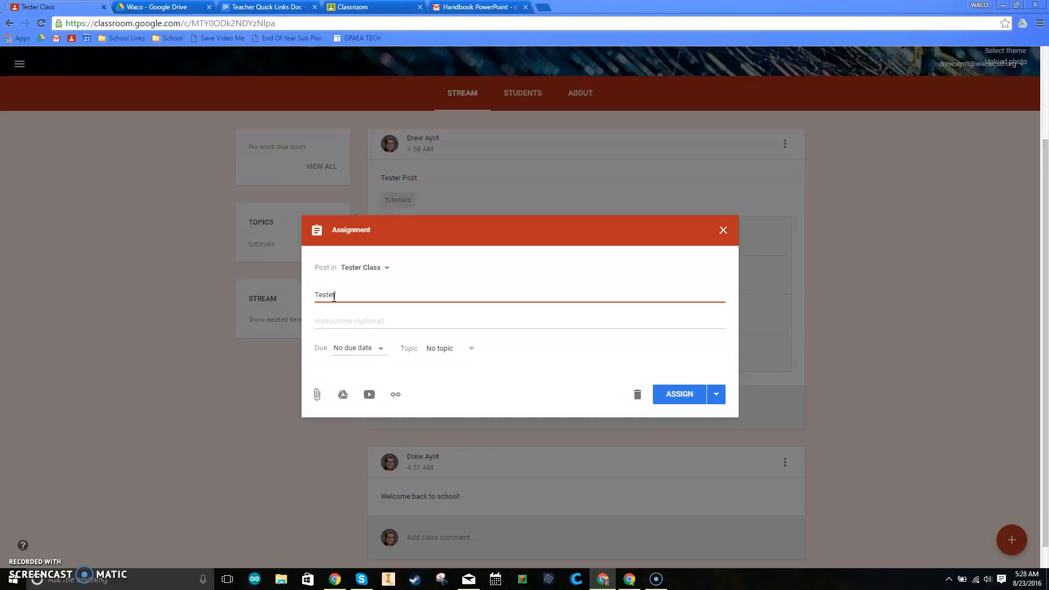
pyautogui.write(' Assignment')
pyautogui.click(410, 317)
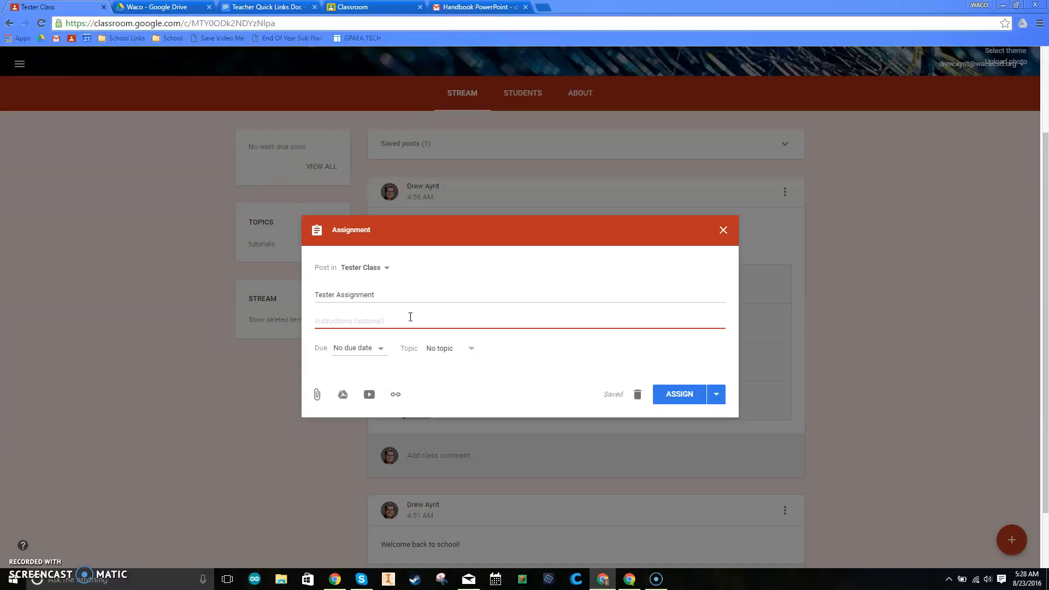
pyautogui.write('I put instructions in here')
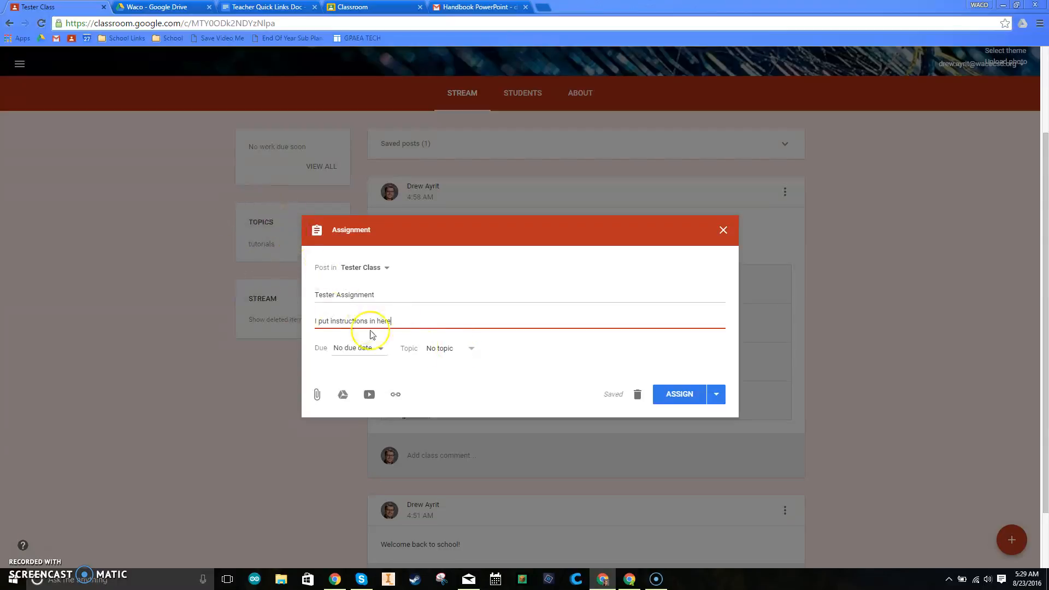
# Create a new topic named "assignment" for the assignment.
pyautogui.click(458, 352)
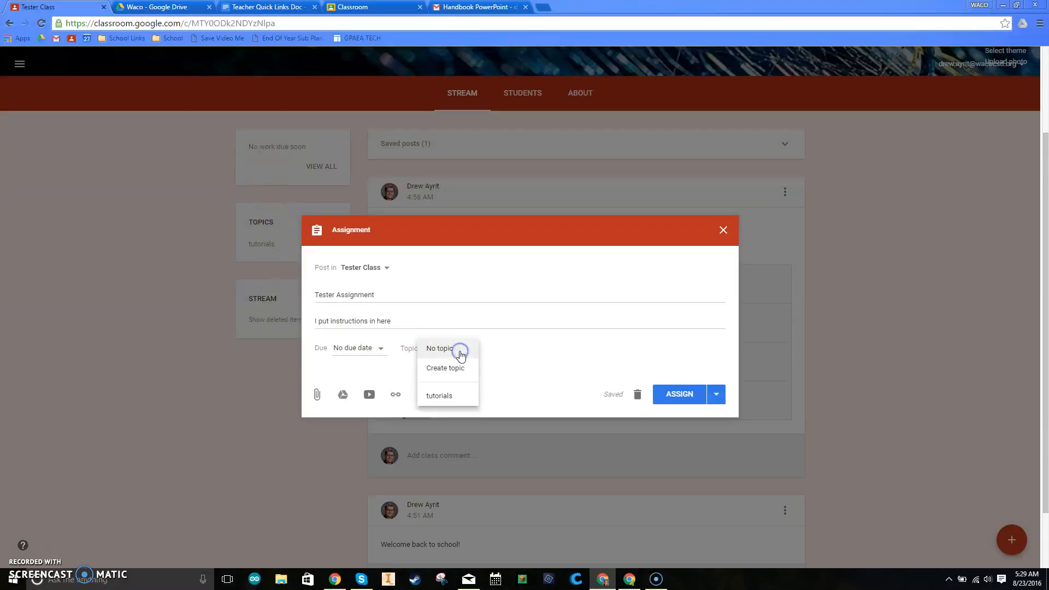
pyautogui.click(445, 366)
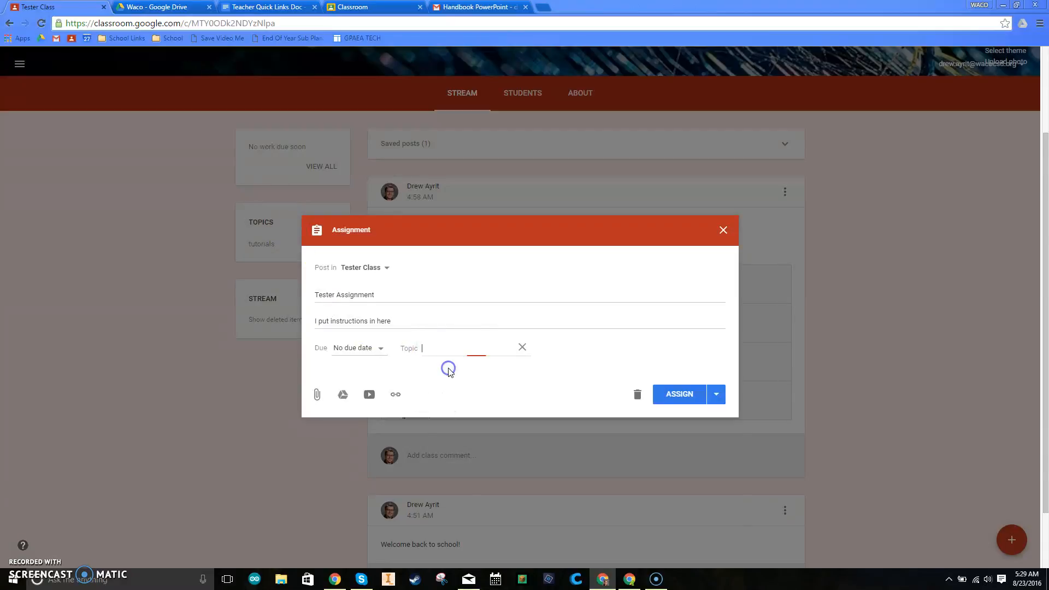
pyautogui.write('assignment')
pyautogui.click(567, 347)
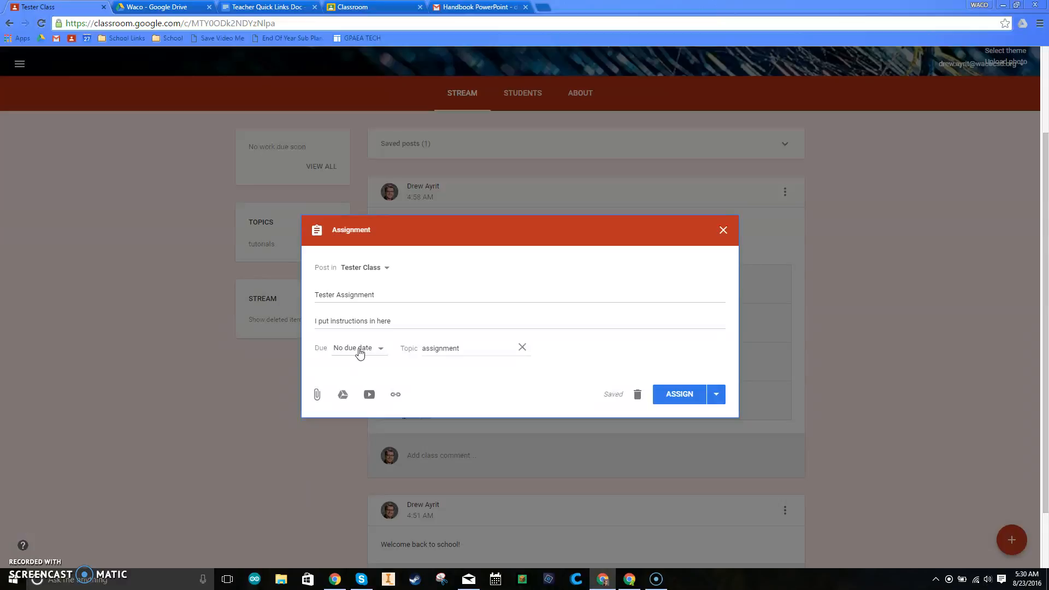
# Set the assignment's due date to Aug 24, 2016.
pyautogui.click(359, 350)
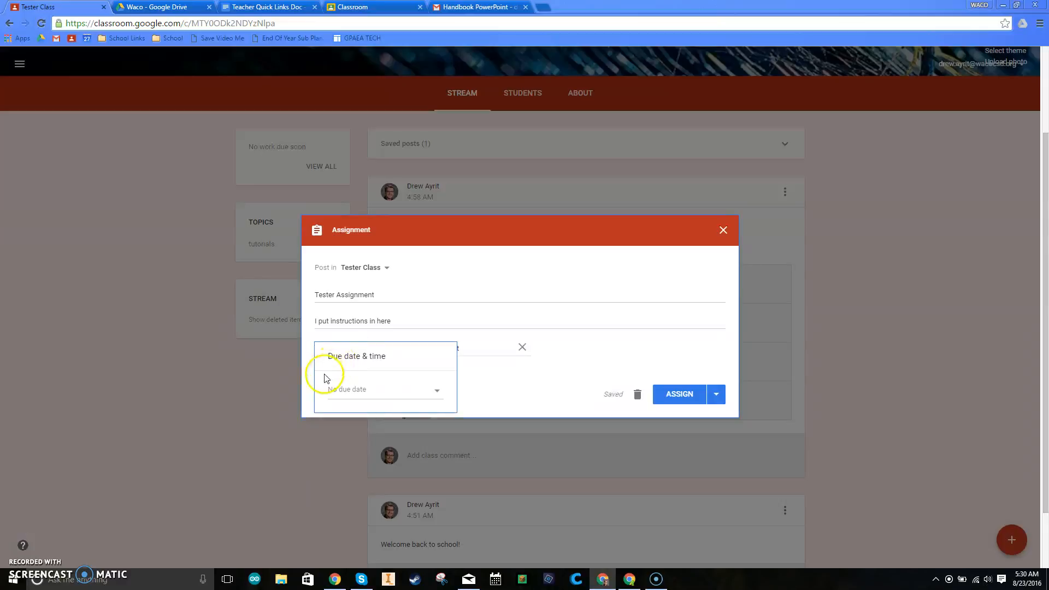
pyautogui.click(363, 390)
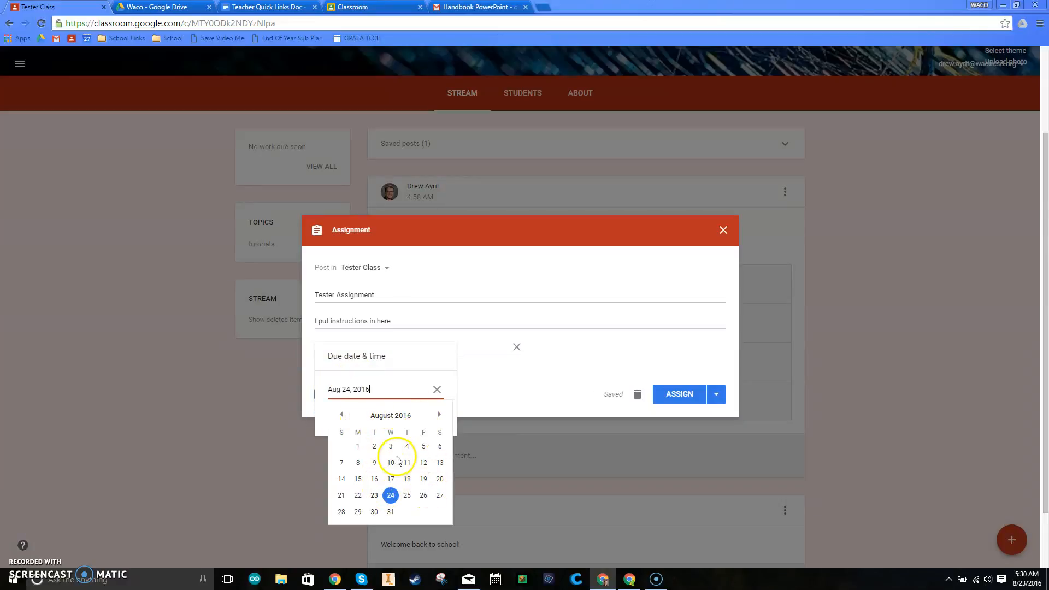
pyautogui.click(391, 498)
pyautogui.click(612, 352)
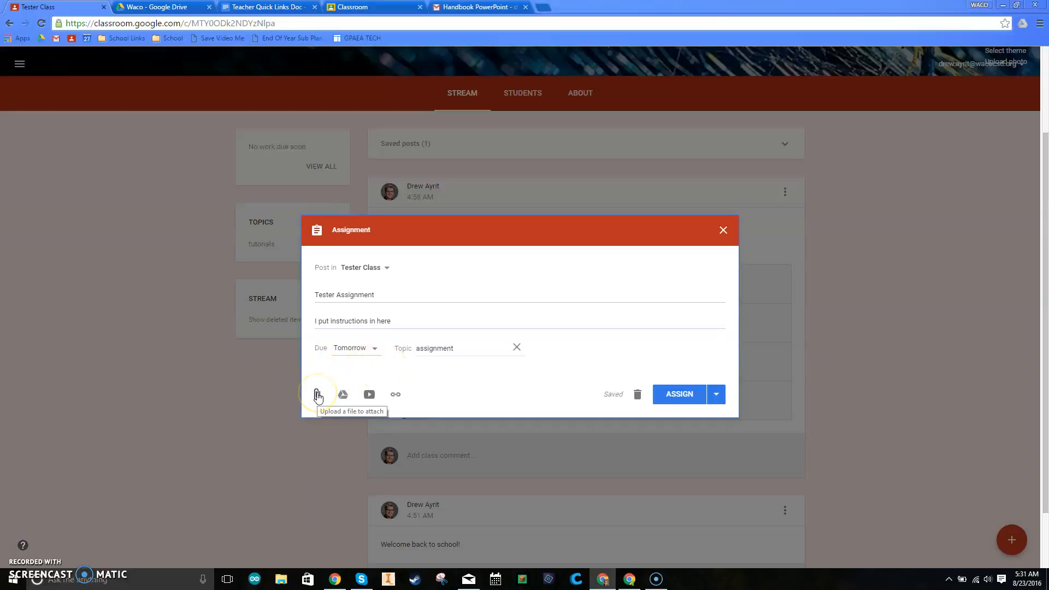
pyautogui.click(343, 394)
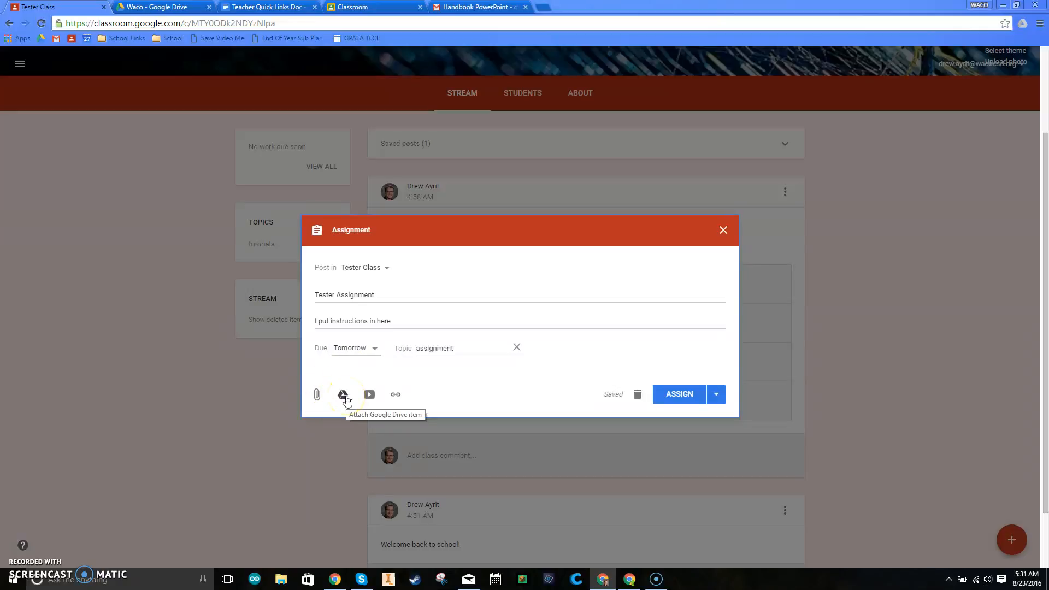
pyautogui.click(370, 395)
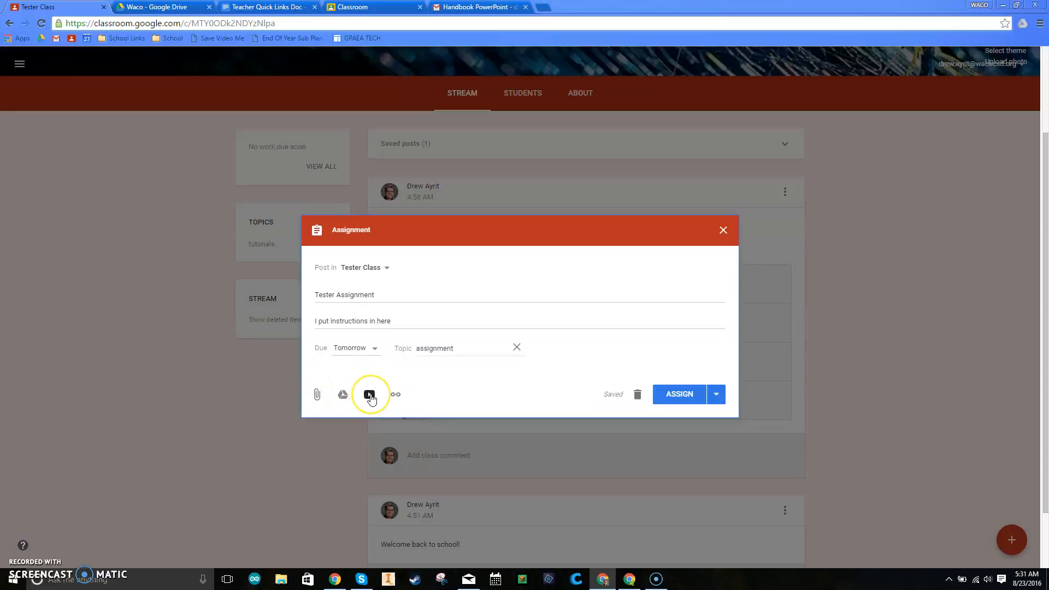
pyautogui.click(396, 396)
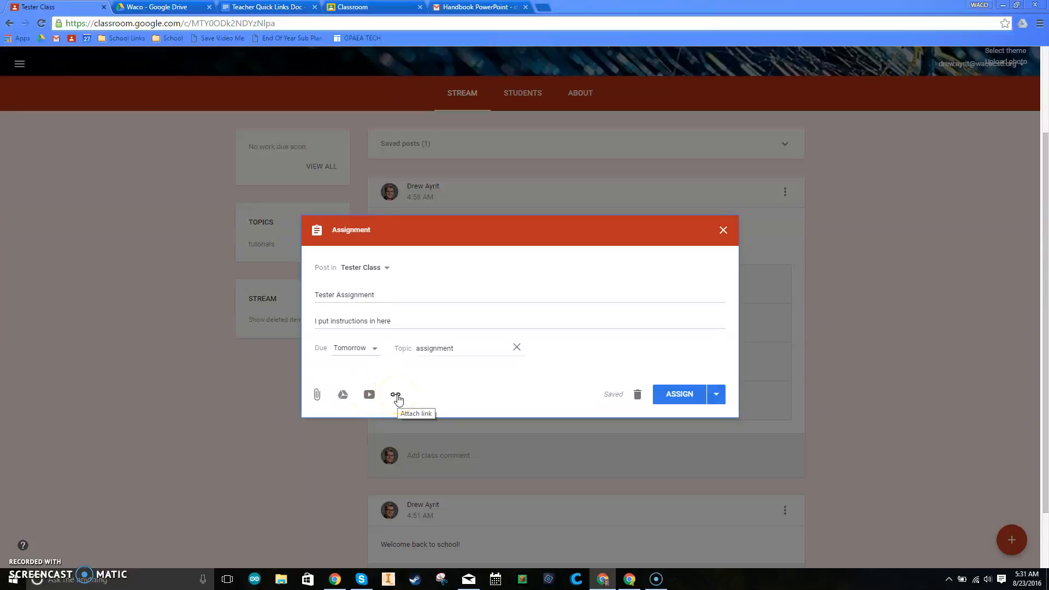
# Attach the recent Google Drive document "Classroom Tester Assignment" to the assignment.
pyautogui.click(342, 398)
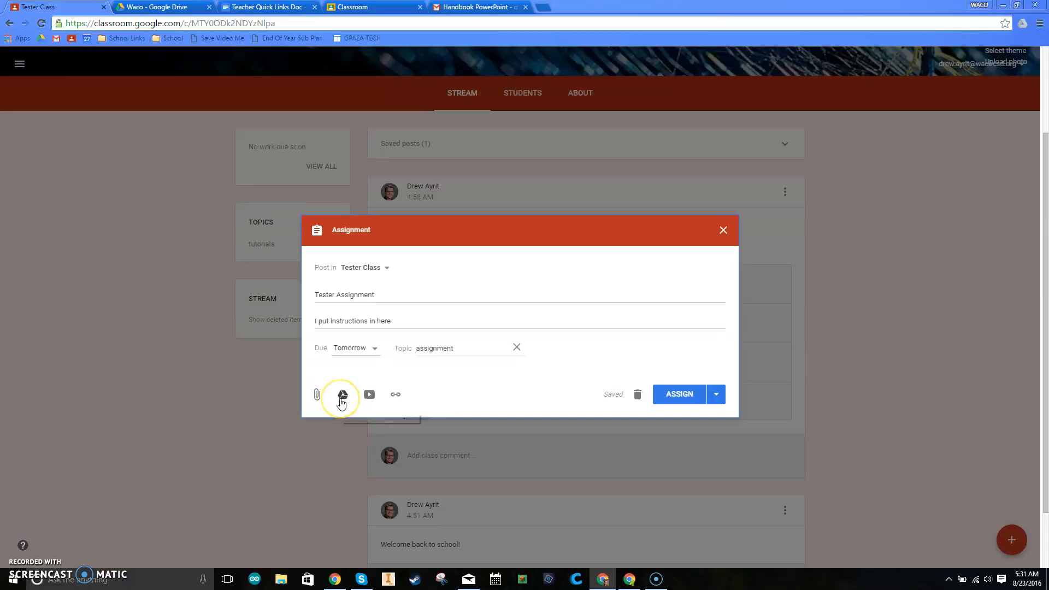
pyautogui.click(342, 398)
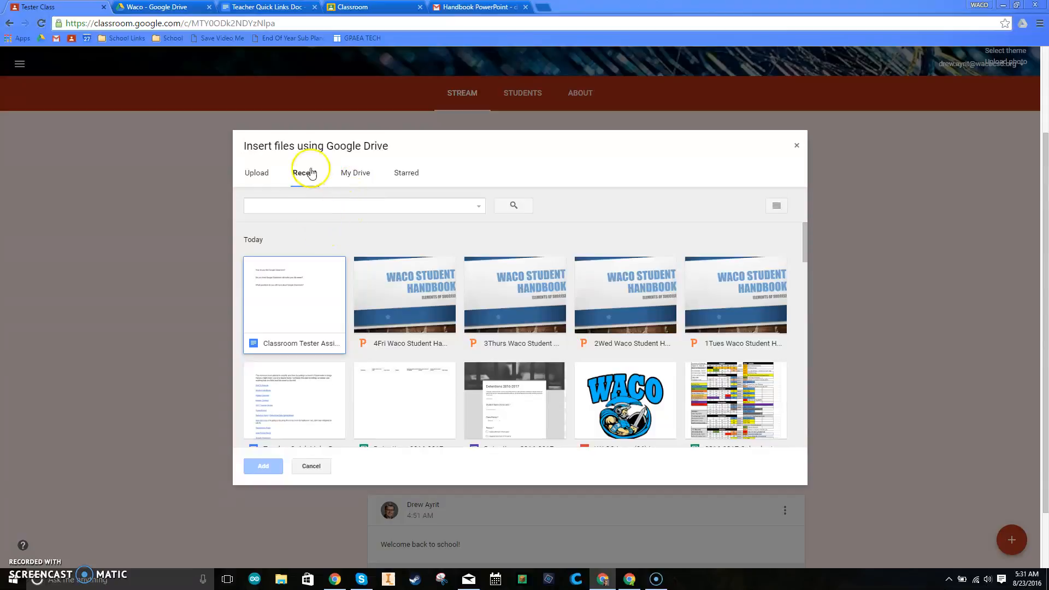
pyautogui.click(302, 307)
pyautogui.click(304, 309)
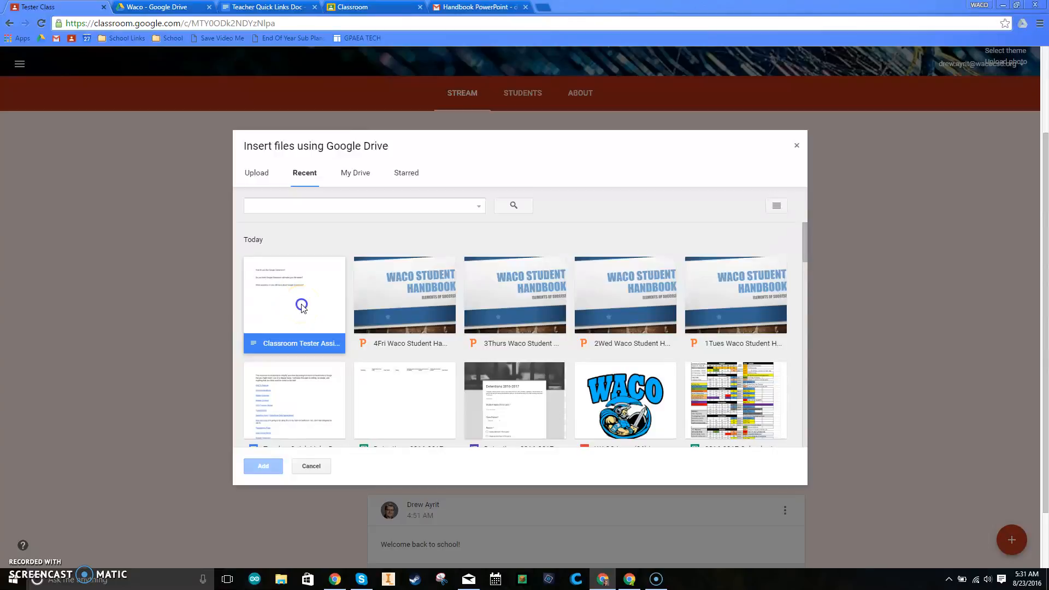
pyautogui.click(266, 465)
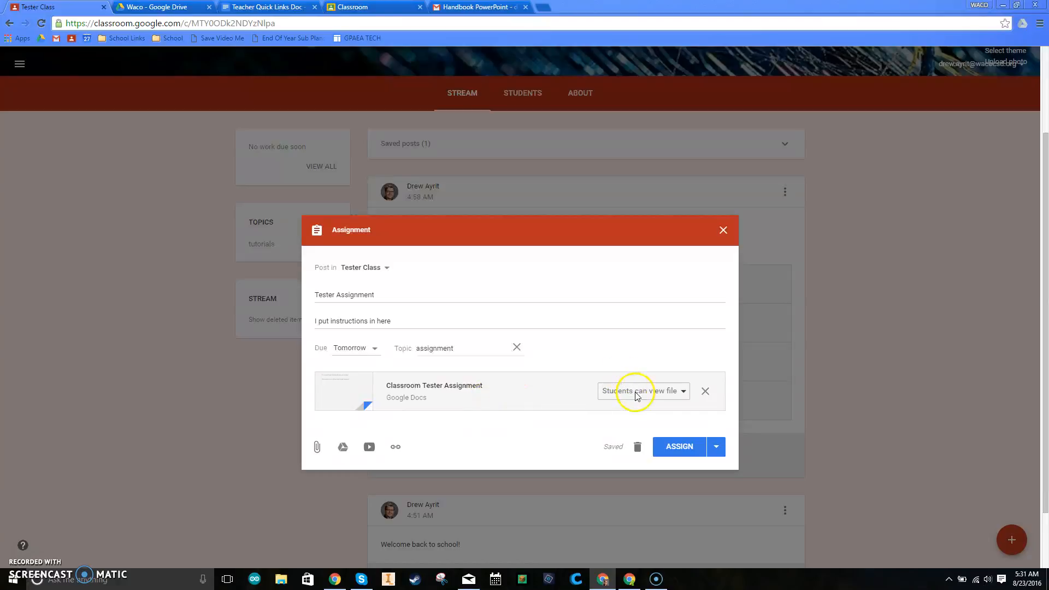
# Set the attached document's student access to "Students can edit file".
pyautogui.click(673, 396)
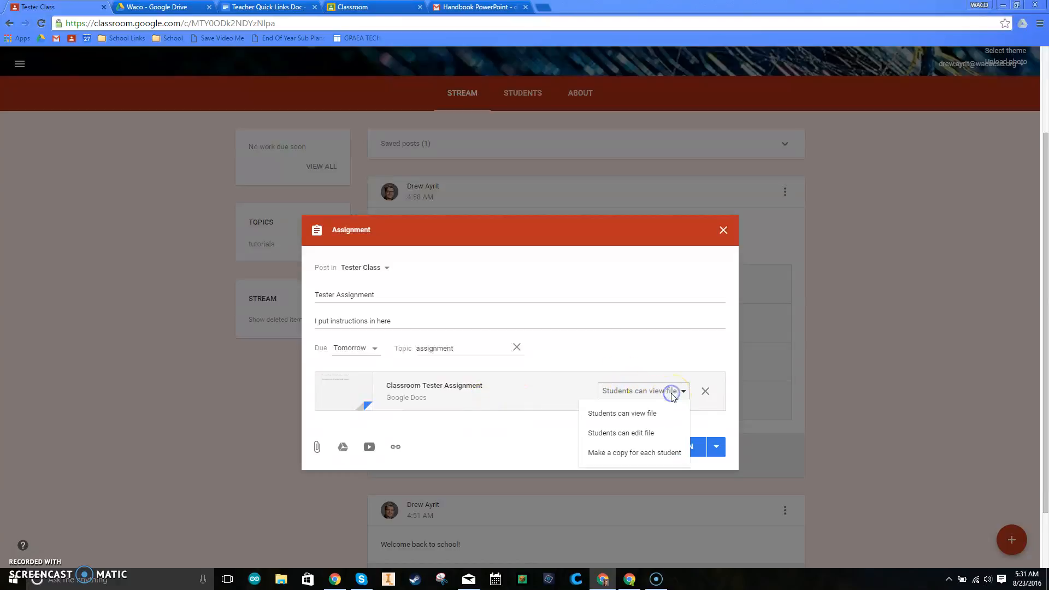
pyautogui.click(570, 387)
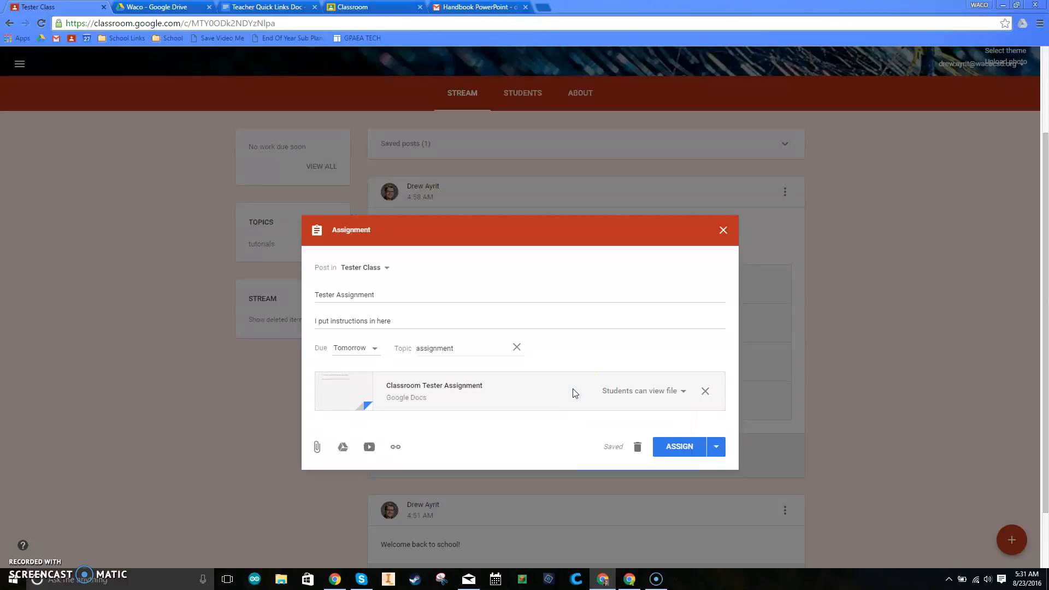
pyautogui.click(614, 388)
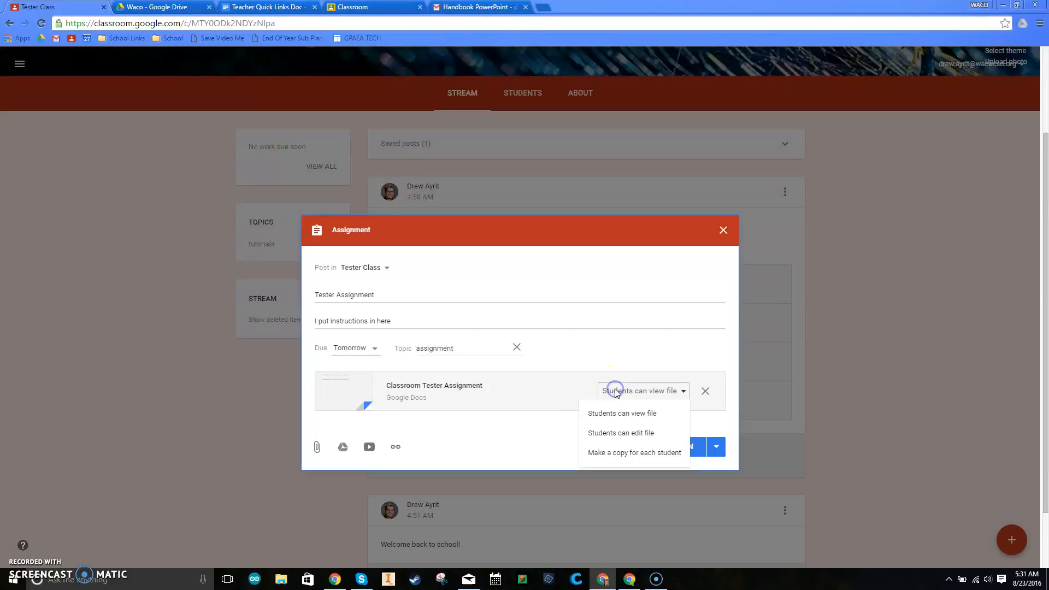
pyautogui.click(629, 435)
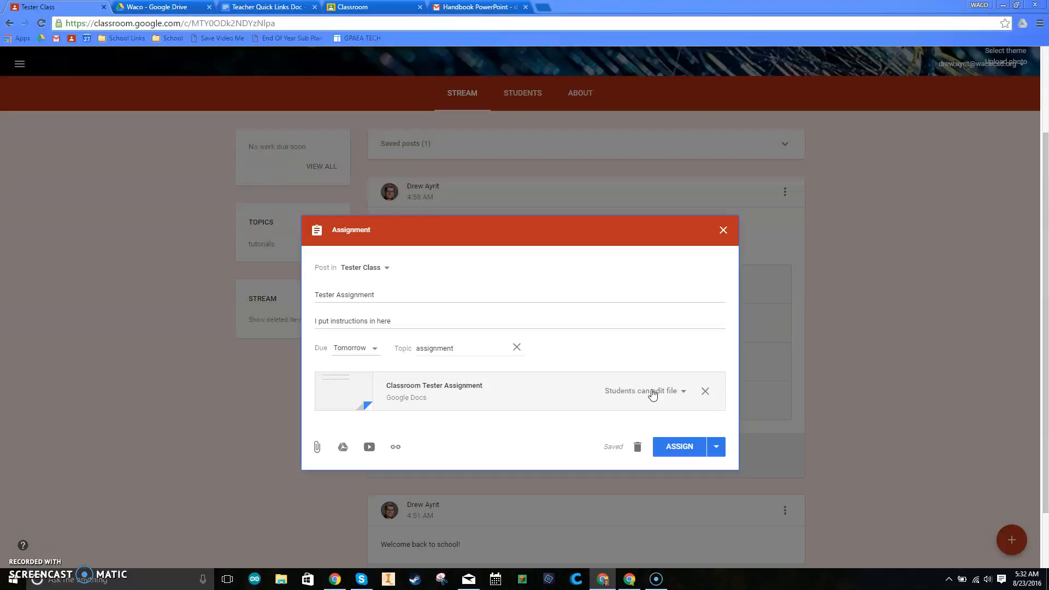
# Set the attached document to "Make a copy for each student" and assign the assignment to the class.
pyautogui.click(630, 389)
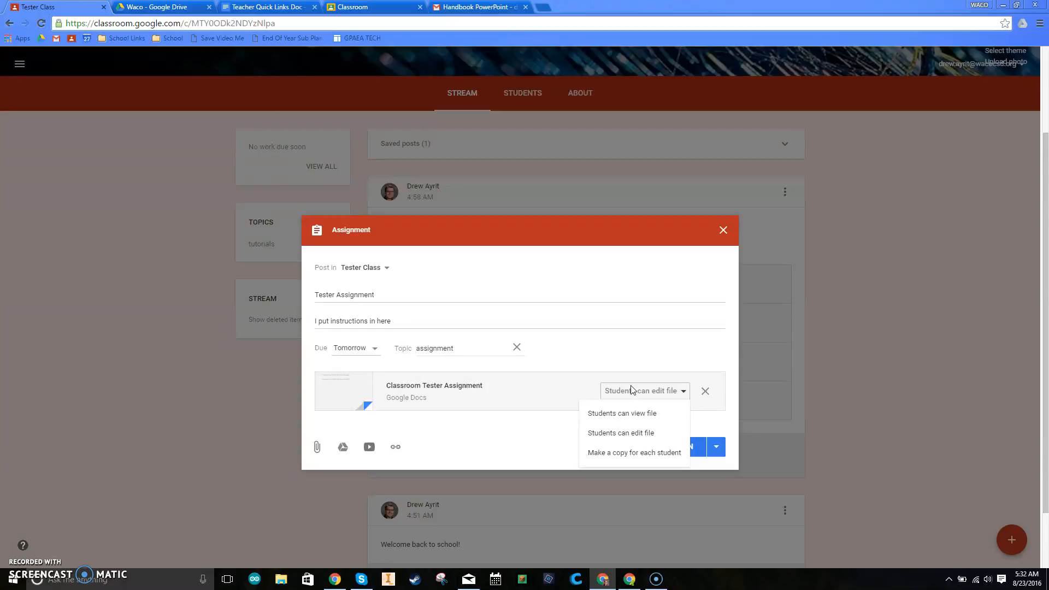
pyautogui.click(602, 452)
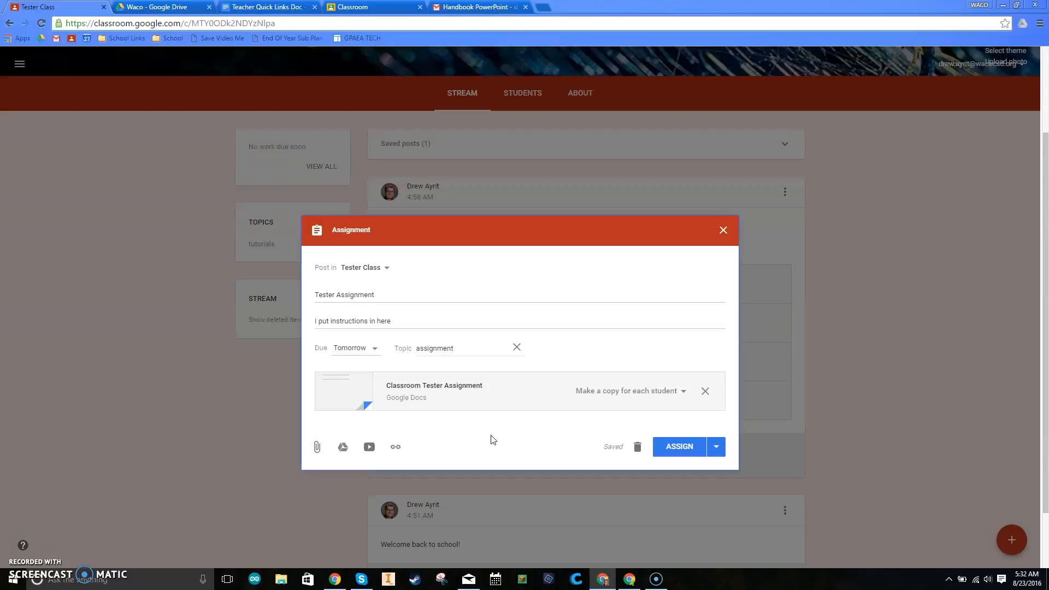
pyautogui.click(683, 449)
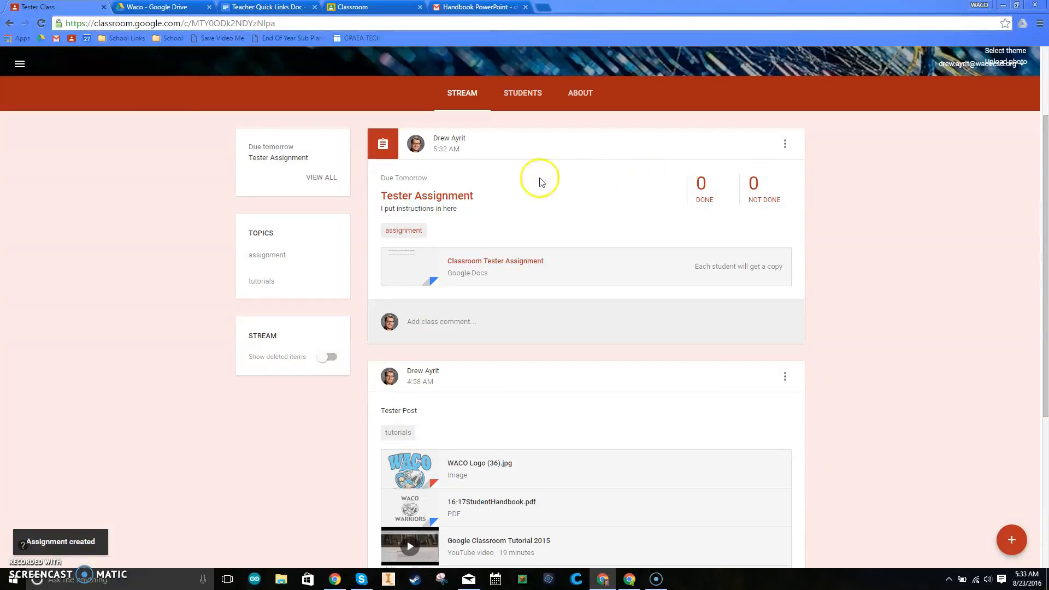
# Open the Classroom Tester Assignment document from the posted assignment to view its questions, and close it again.
pyautogui.click(517, 268)
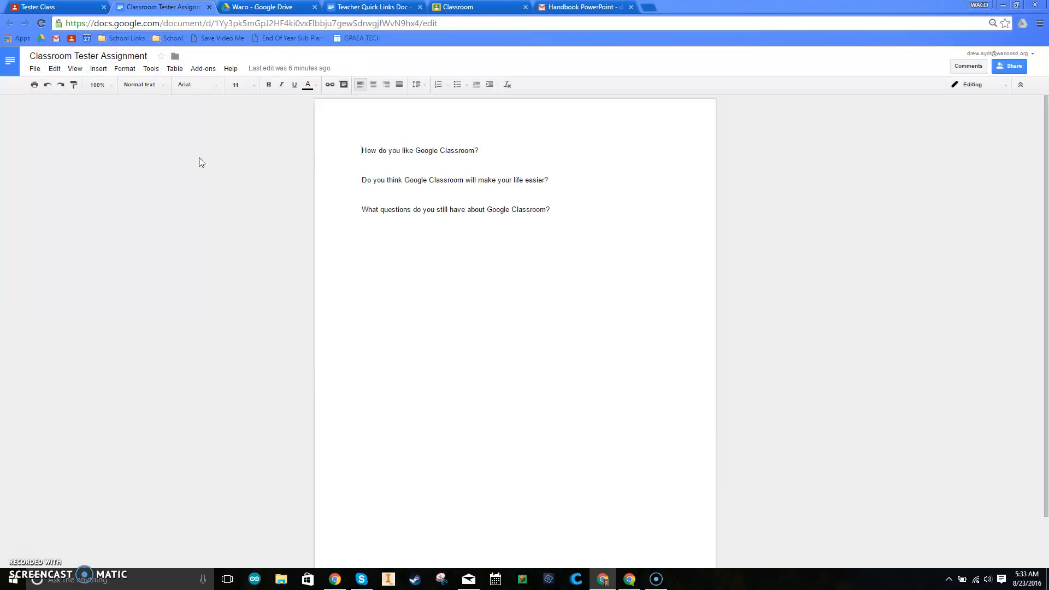
pyautogui.click(210, 7)
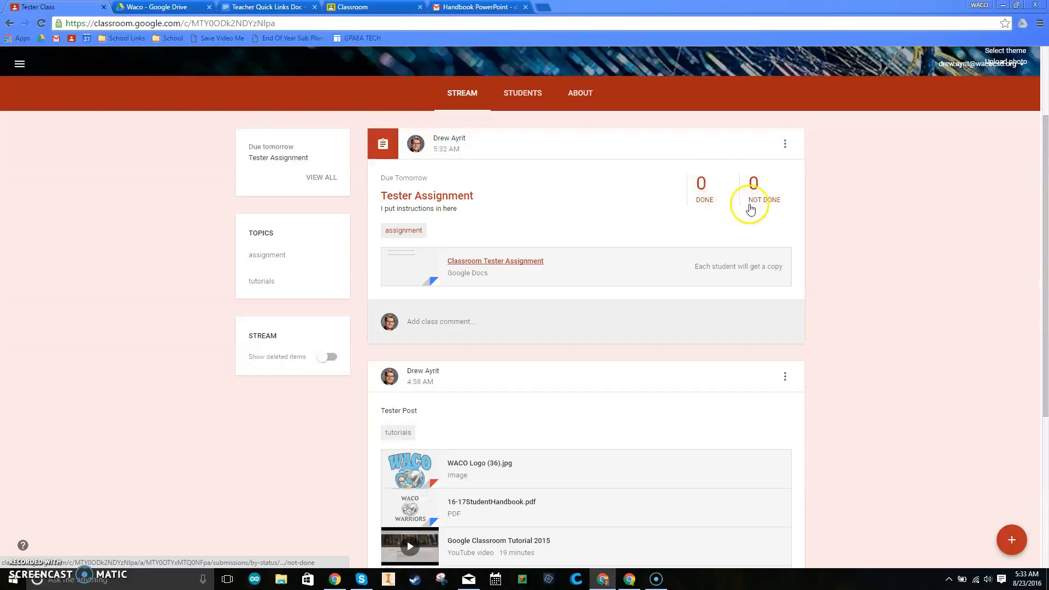
# Open the student work for Tester Assignment and change its grading to Ungraded, confirming the update.
pyautogui.click(446, 198)
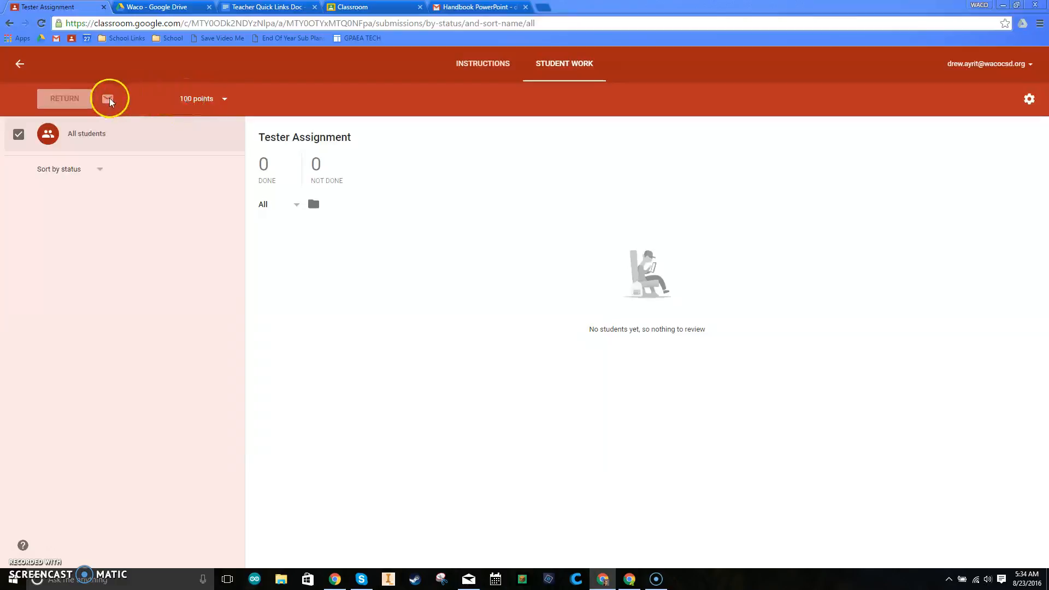
pyautogui.click(203, 98)
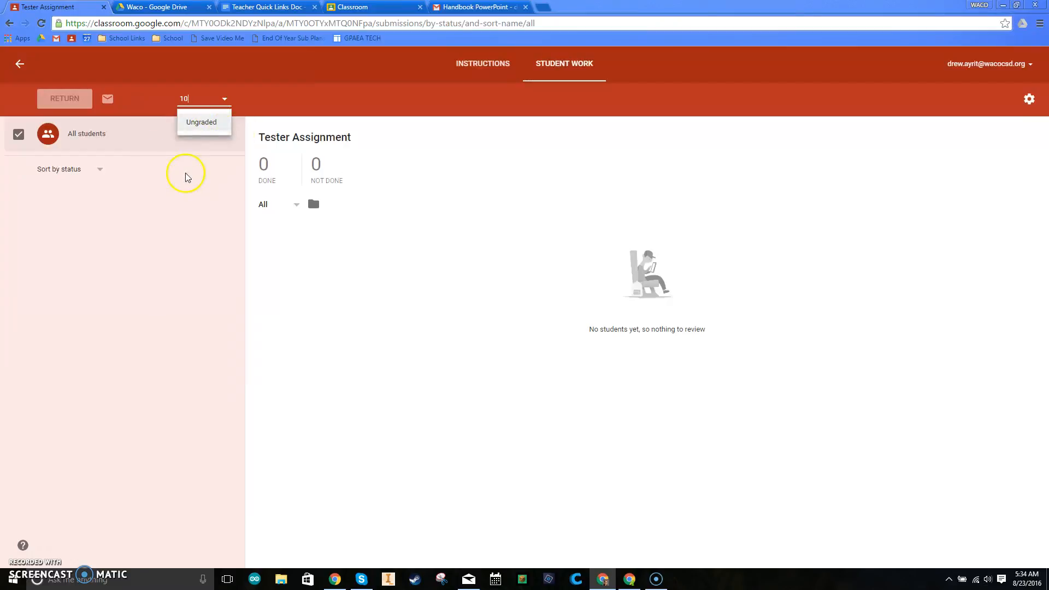
pyautogui.click(202, 122)
pyautogui.click(601, 338)
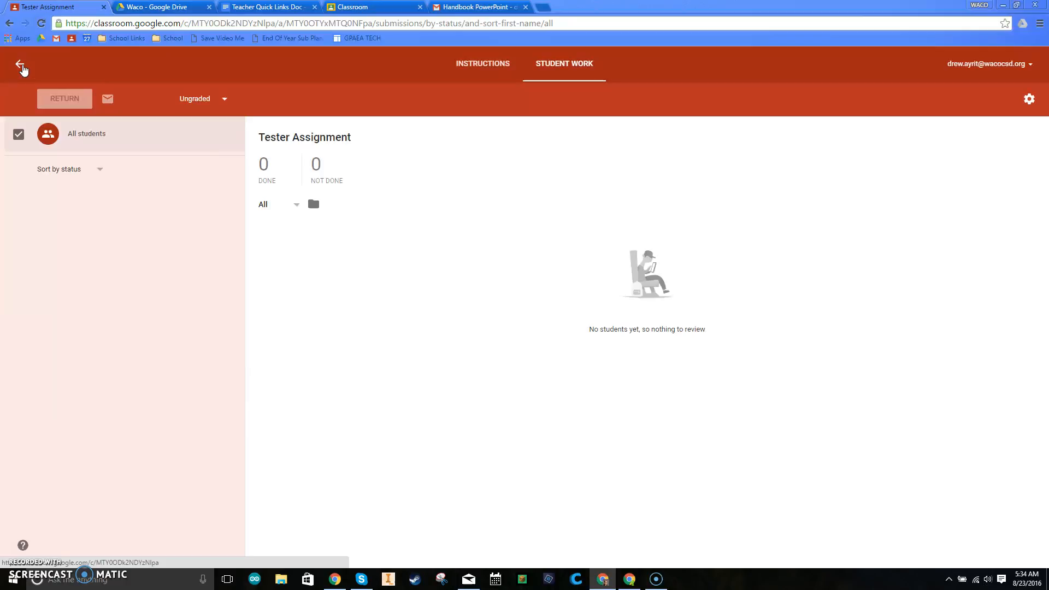
# Look over the assignment's instructions and student work pages and view the options for managing the assignment, leaving it on the instructions page.
pyautogui.click(475, 77)
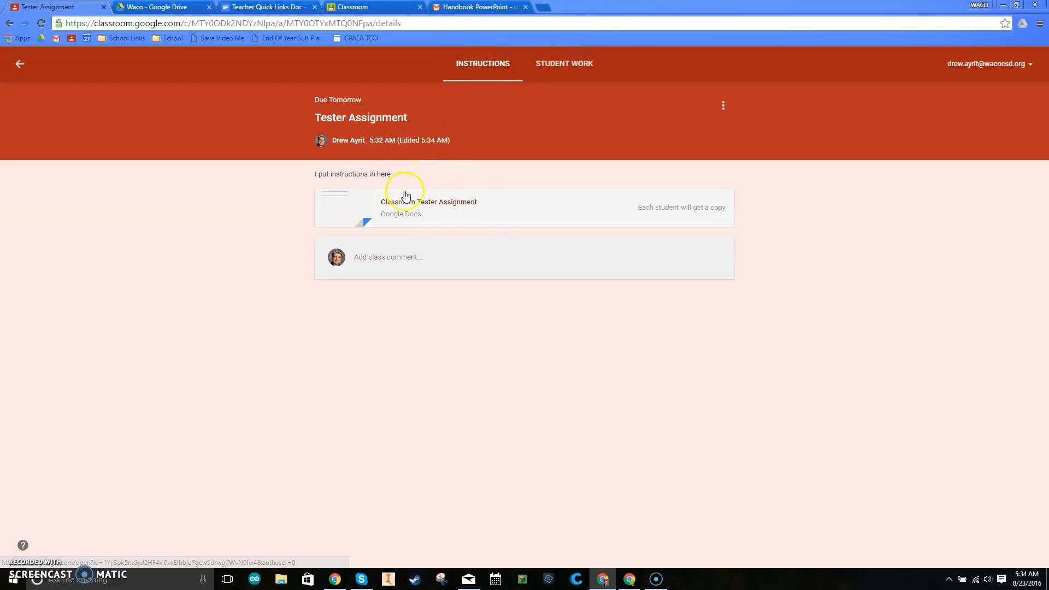
pyautogui.click(571, 68)
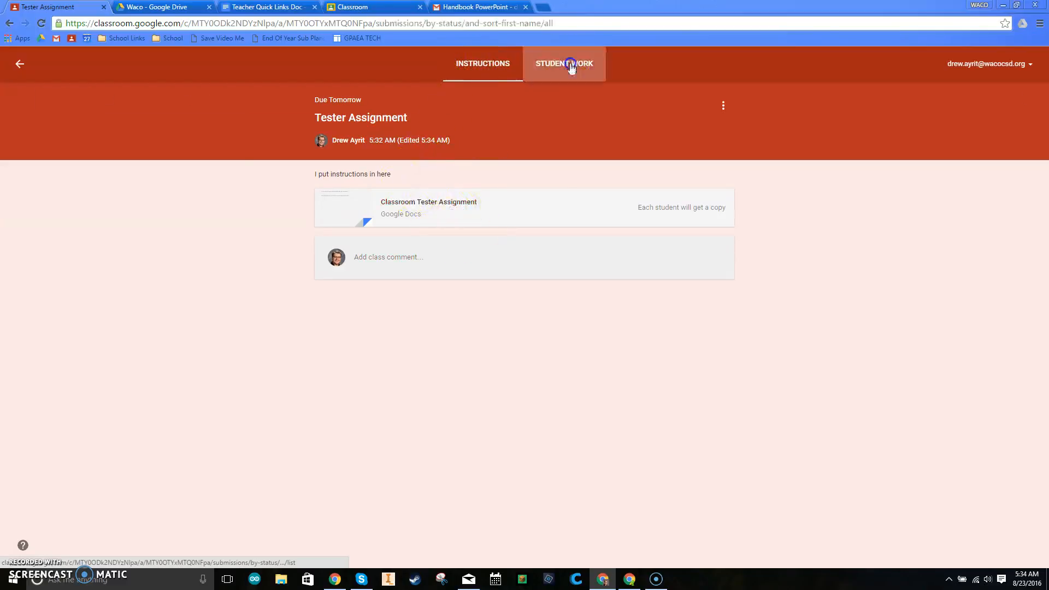
pyautogui.click(497, 52)
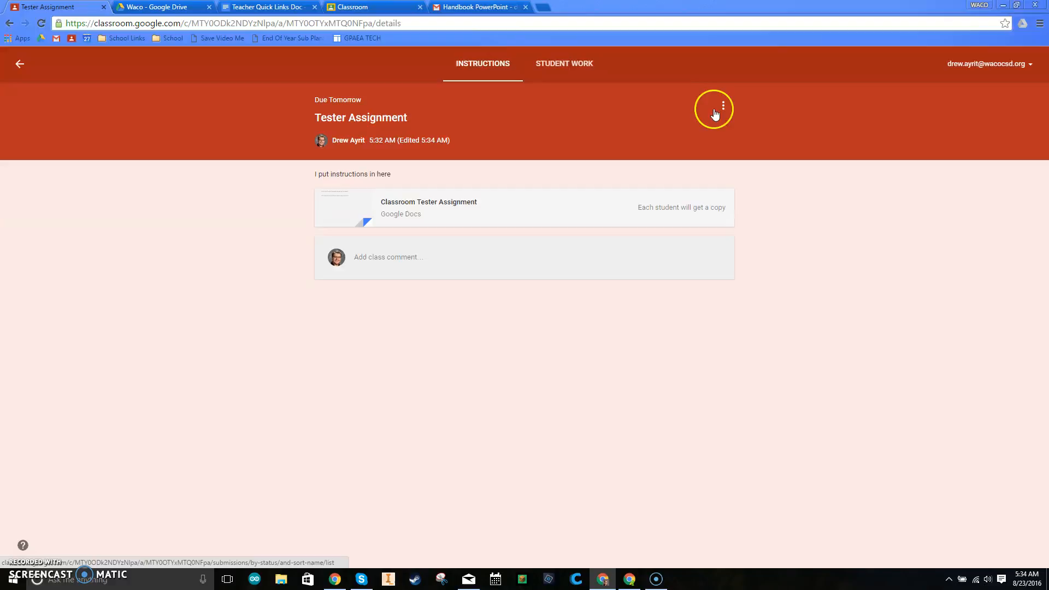
pyautogui.click(723, 107)
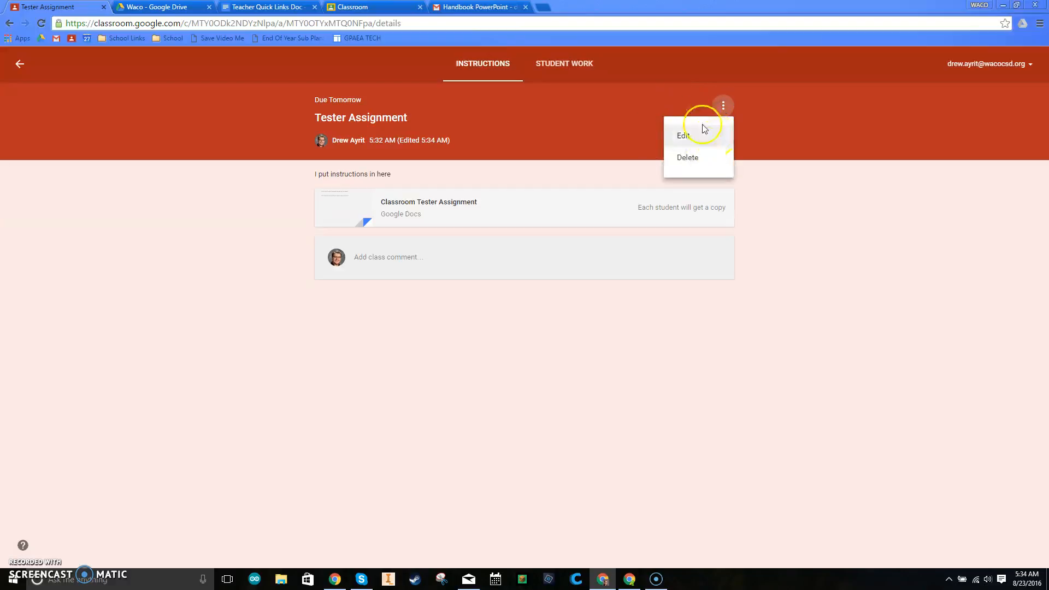
pyautogui.click(247, 251)
pyautogui.click(398, 247)
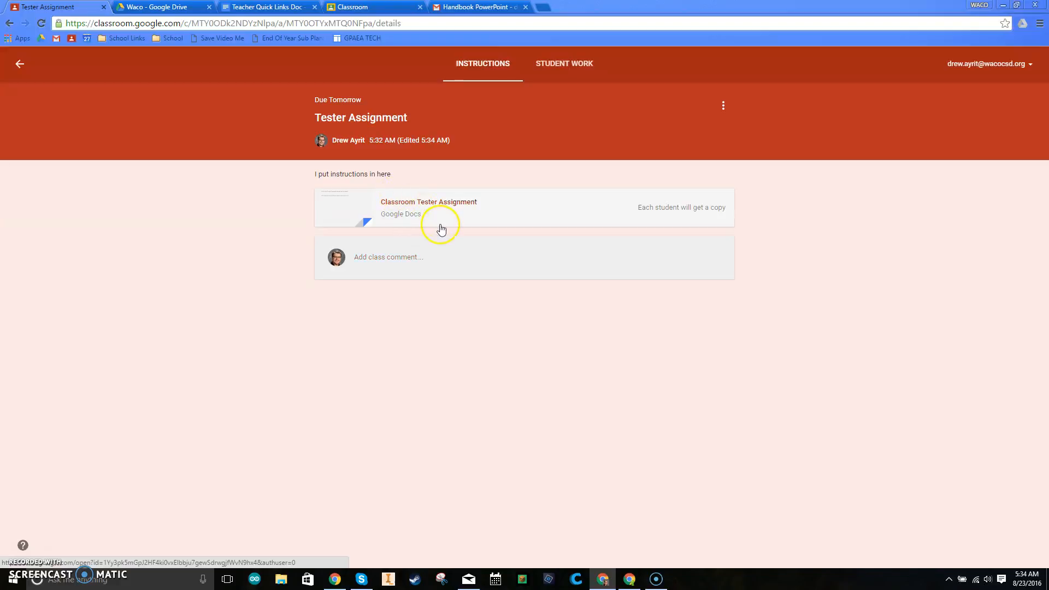
# Post the class comment "Write me a quick paragraph." on the assignment and return to the class stream.
pyautogui.click(503, 250)
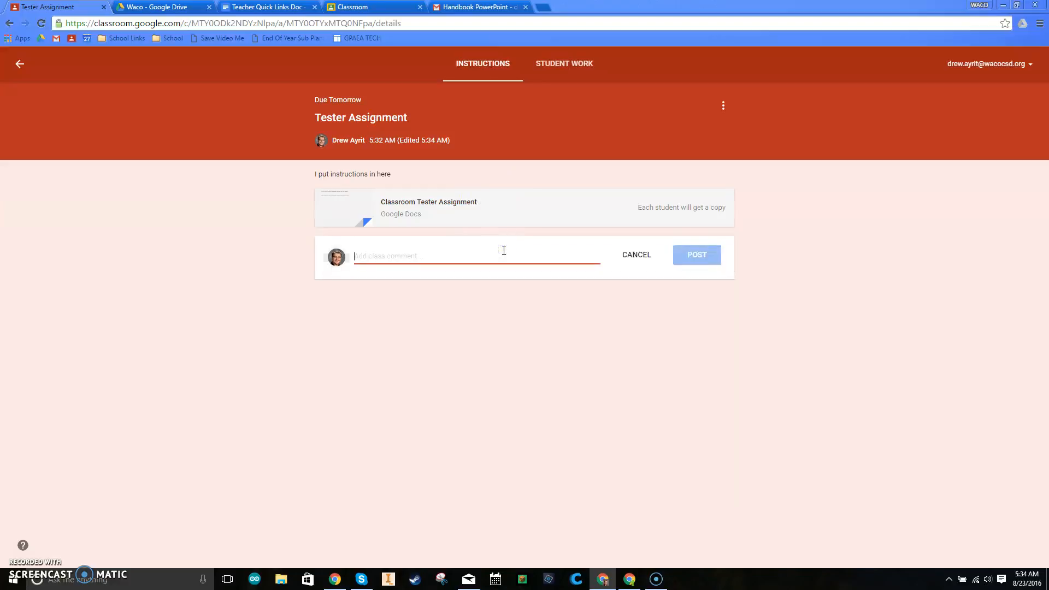
pyautogui.write('wr')
pyautogui.press('BackSpace')
pyautogui.press('BackSpace')
pyautogui.write('Write me a')
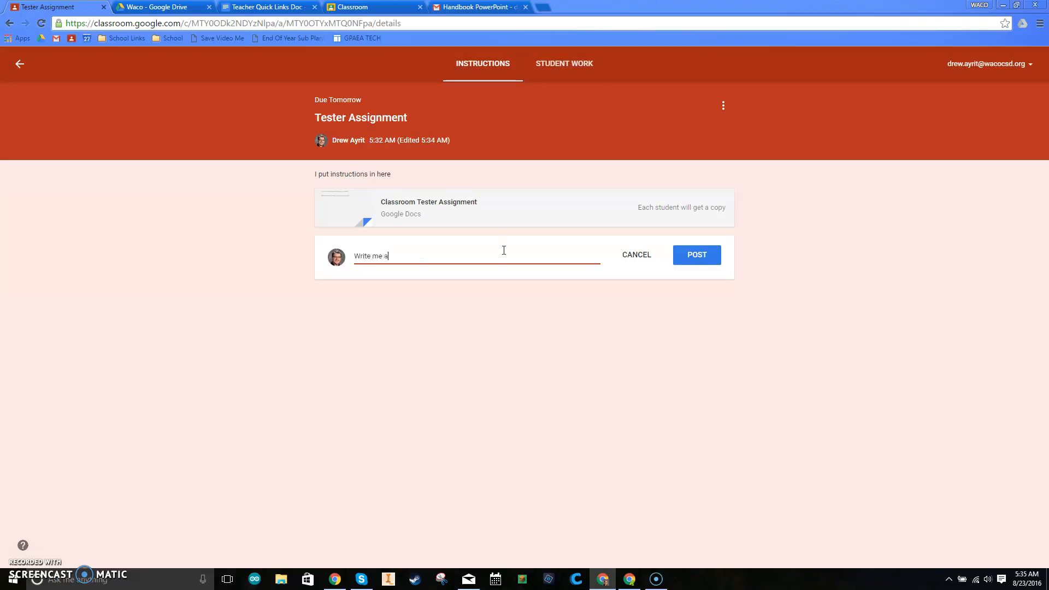
pyautogui.write(' quick paragraph.')
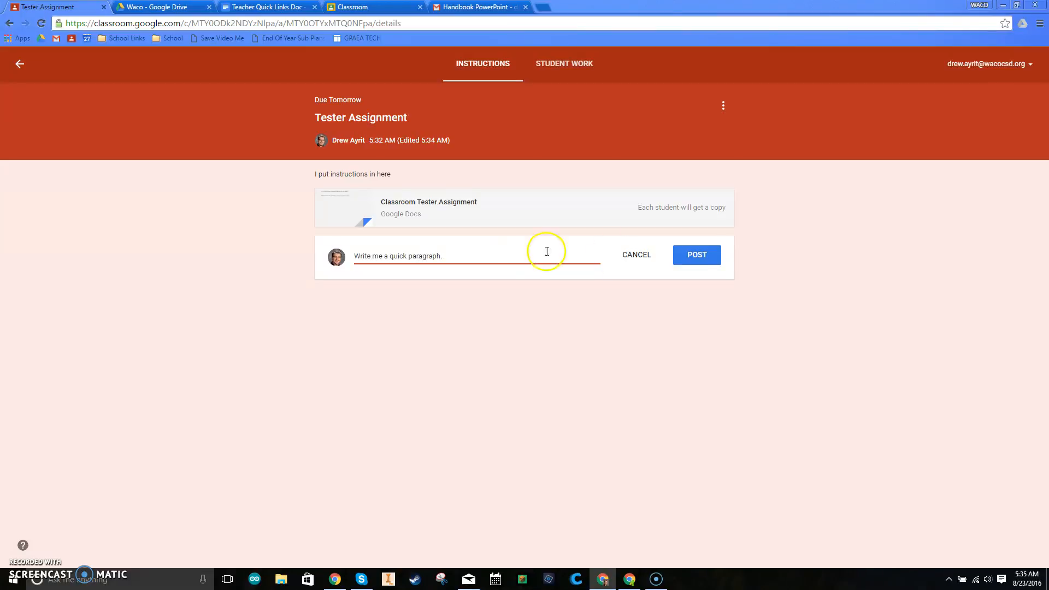
pyautogui.click(711, 257)
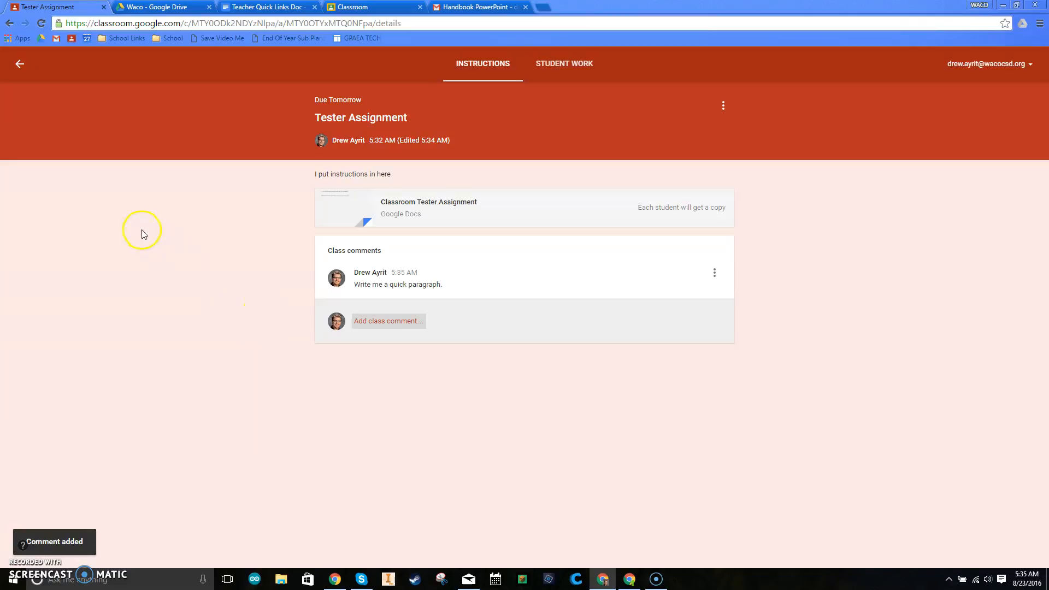
pyautogui.click(20, 65)
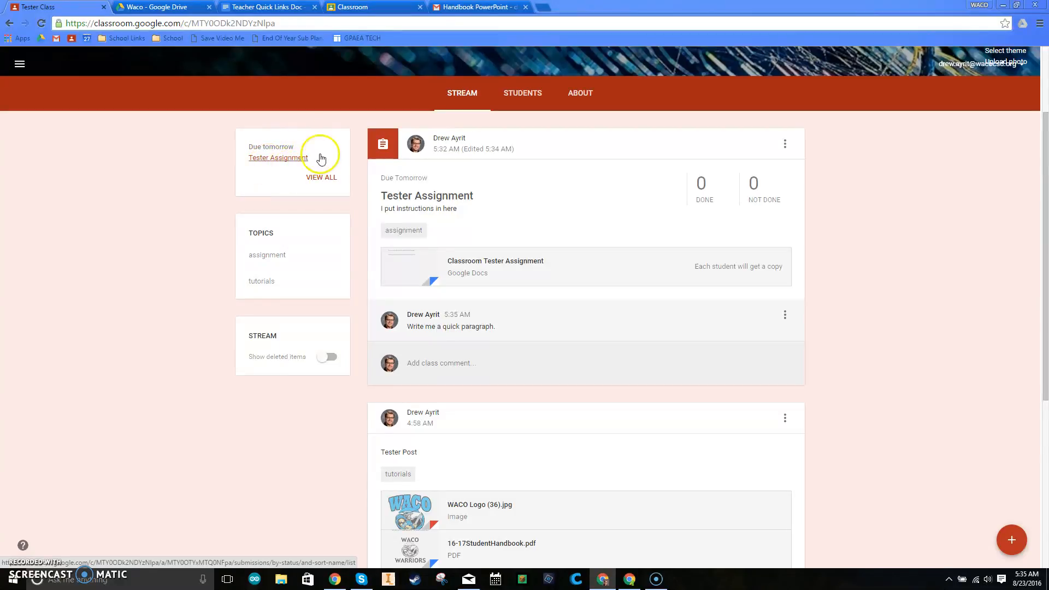
# View the current week's assignments for all classes in the Classroom calendar, and return to the Tester Class stream through the class list.
pyautogui.click(19, 64)
pyautogui.click(19, 71)
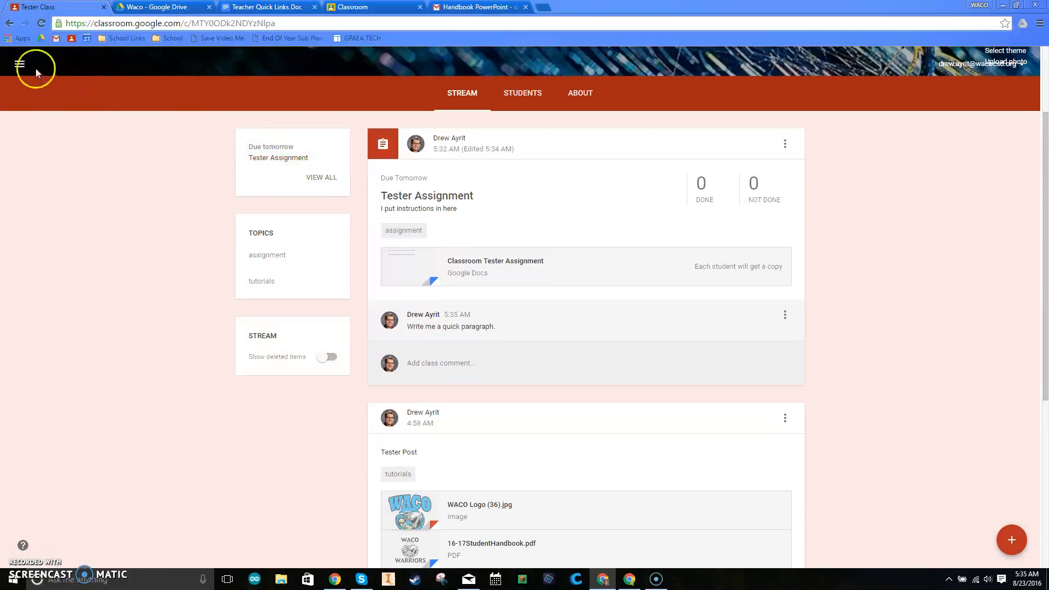
pyautogui.click(16, 68)
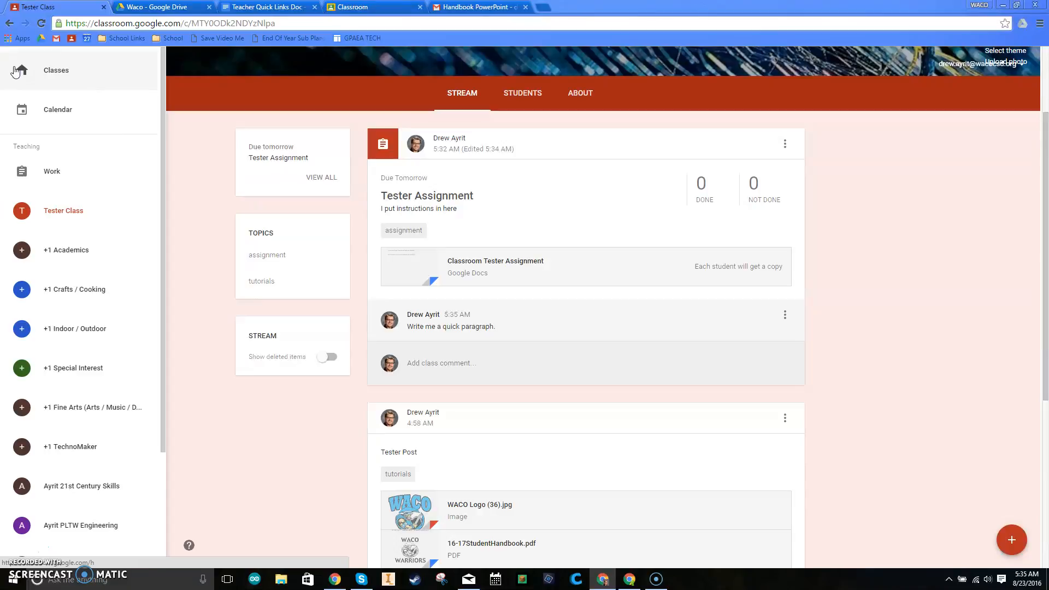
pyautogui.click(77, 117)
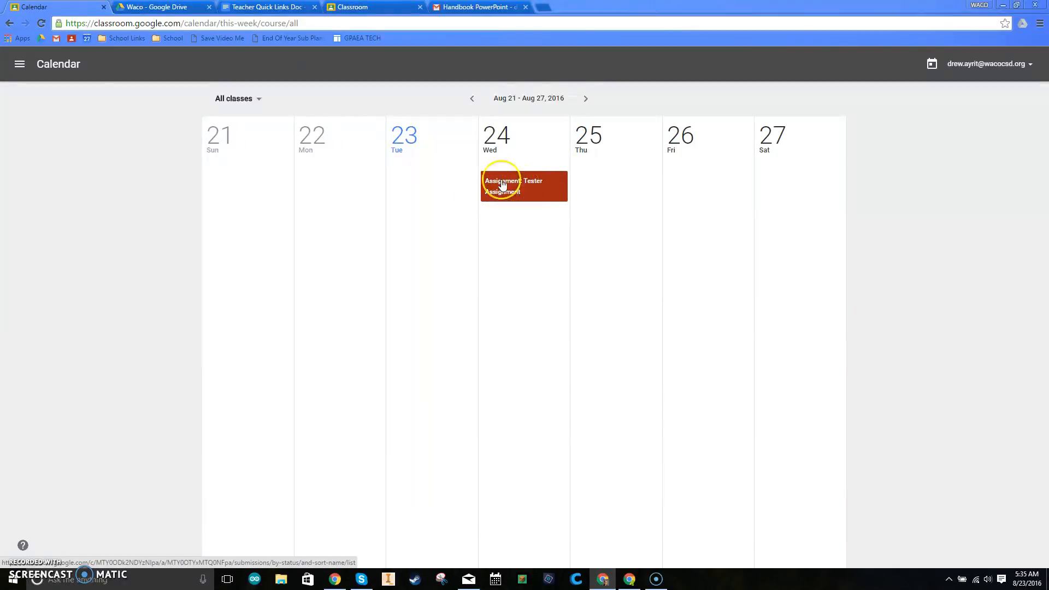
pyautogui.click(18, 71)
pyautogui.click(17, 71)
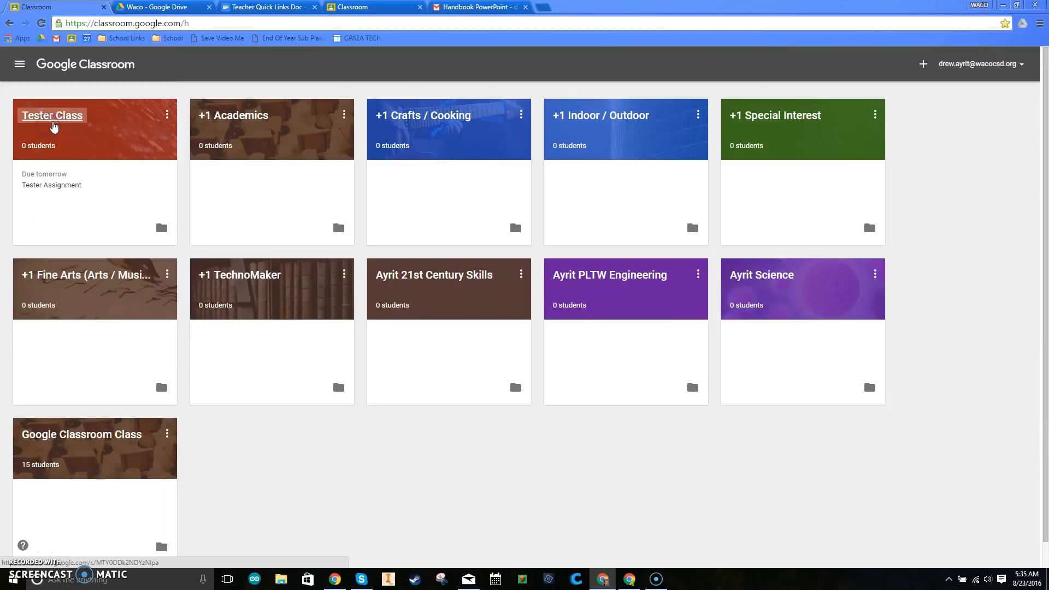
pyautogui.click(45, 112)
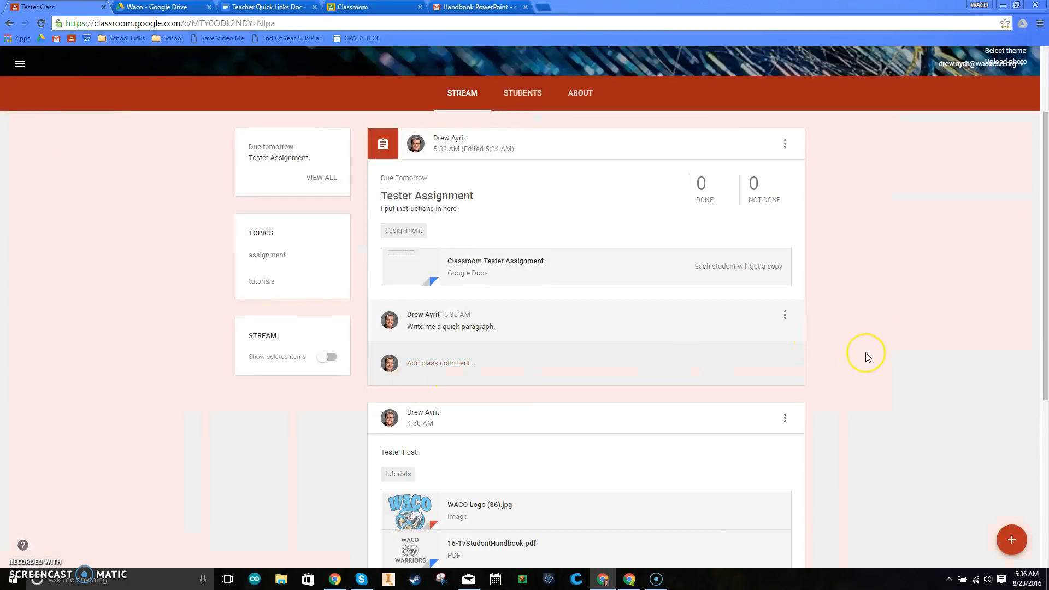